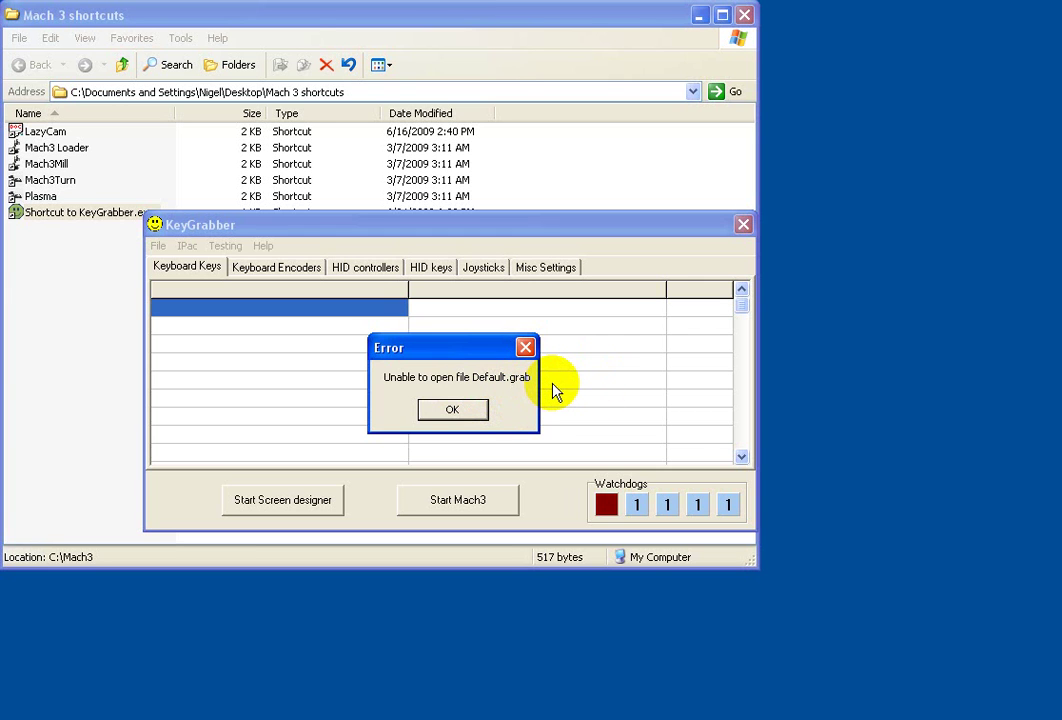
- Dismiss the 'Unable to open file Default.grab' error so the empty Default.grab configuration loads
{"action": "left_click", "coordinate": [472, 413]}
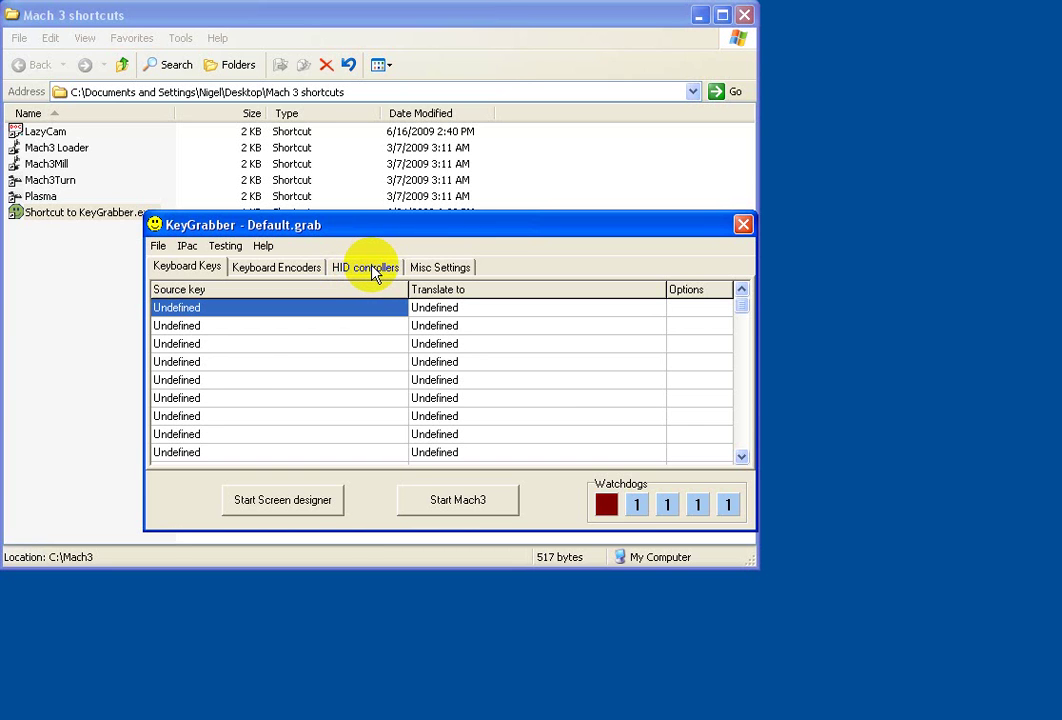
- Set Use device to Yes for USB ADAPTOR in the HID controllers list
{"action": "left_click", "coordinate": [370, 268]}
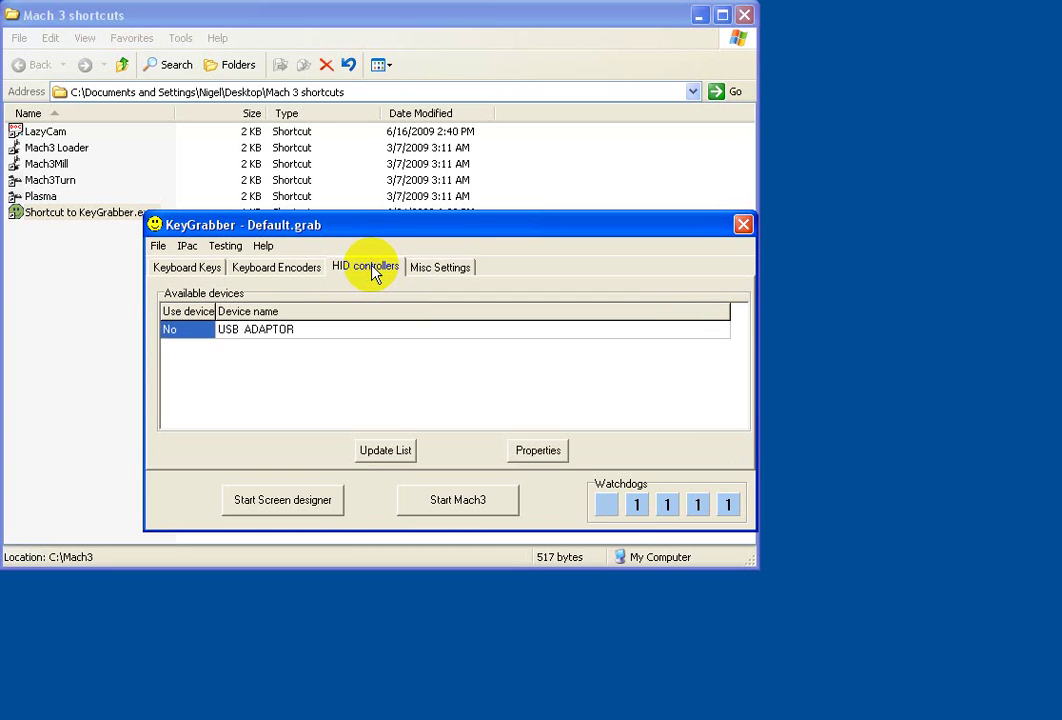
{"action": "double_click", "coordinate": [178, 338]}
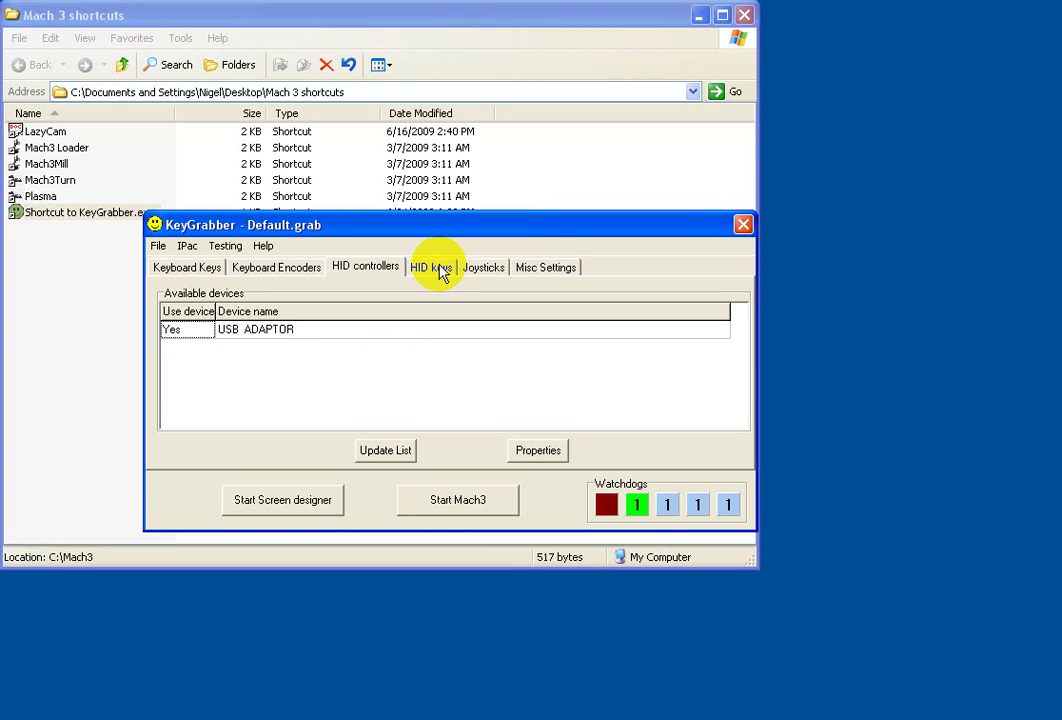
- Check the USB ADAPTOR's HID key mappings, then show its Joysticks axis settings
{"action": "left_click", "coordinate": [440, 268]}
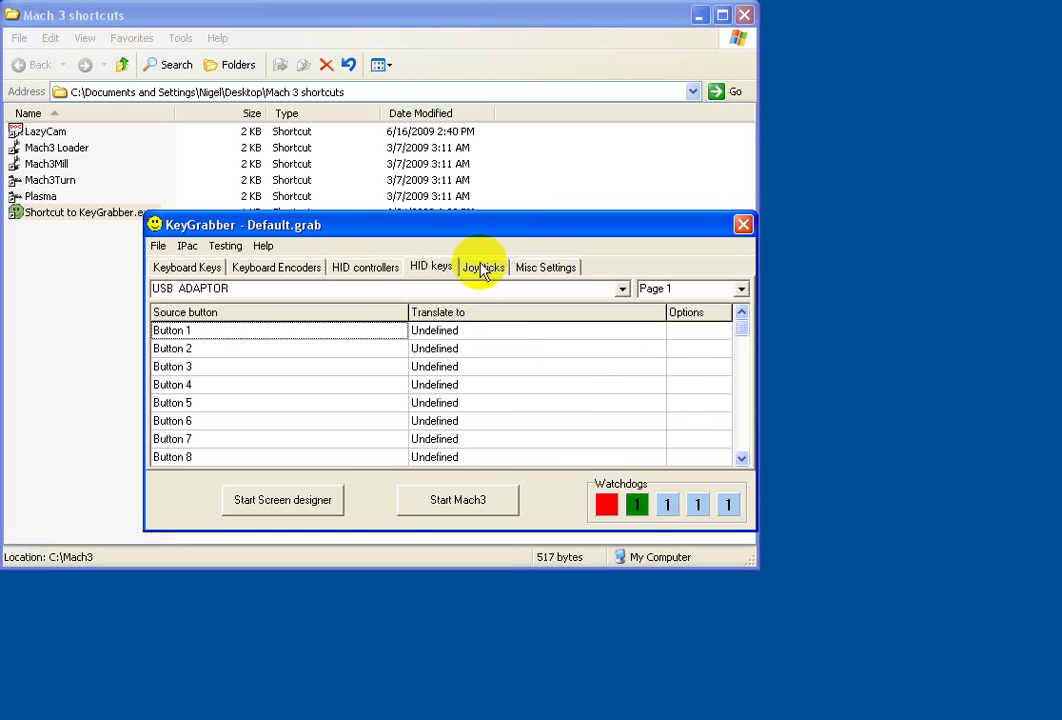
{"action": "left_click", "coordinate": [327, 367]}
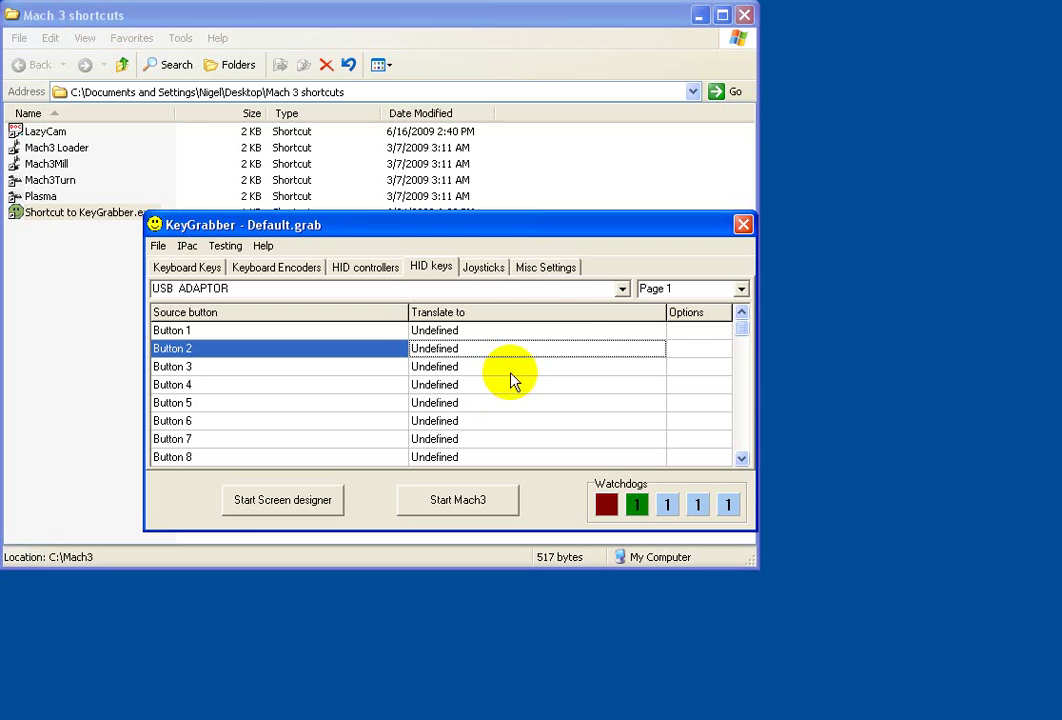
{"action": "left_click", "coordinate": [498, 277]}
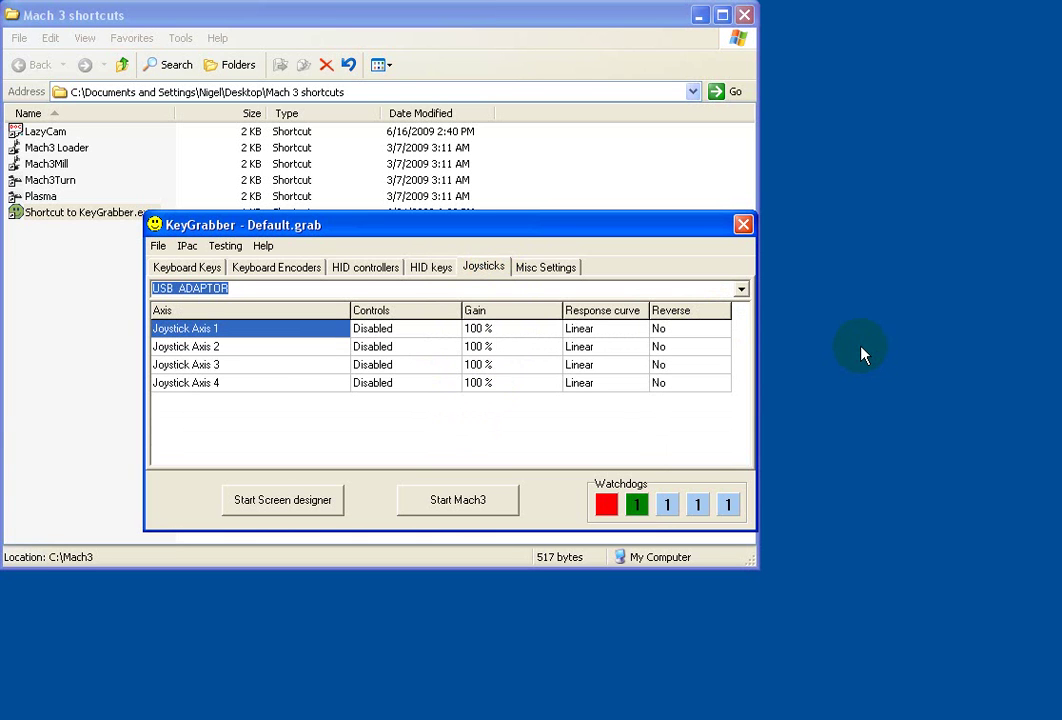
- Assign X axis as the control for Joystick Axis 1
{"action": "key", "text": "Right"}
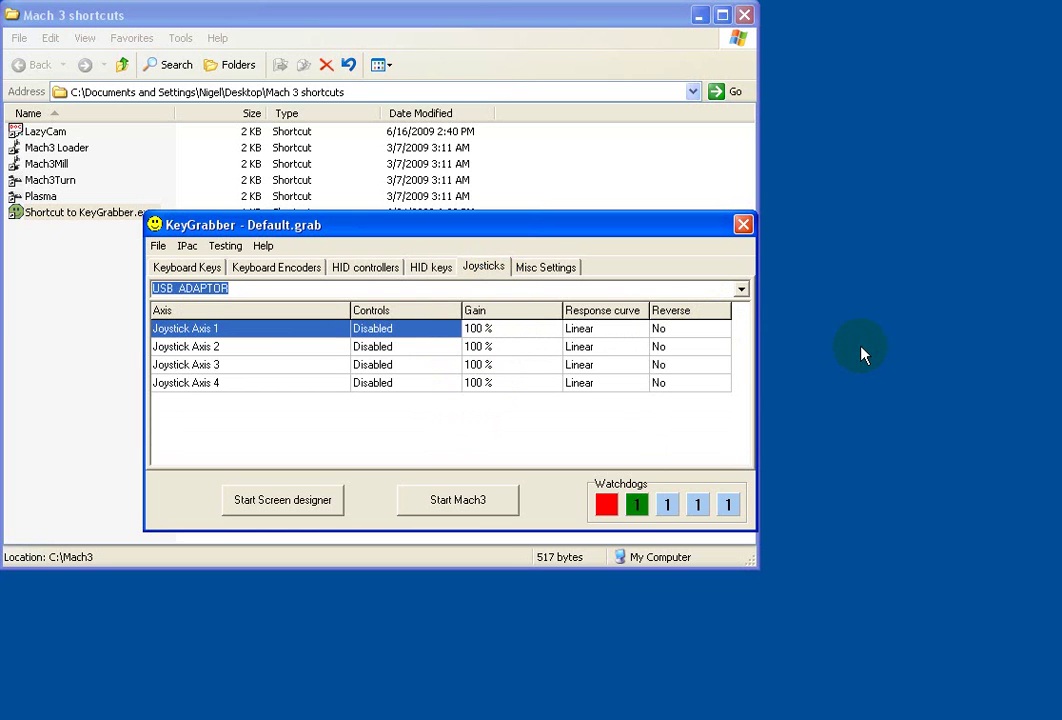
{"action": "left_click", "coordinate": [417, 244]}
{"action": "left_click", "coordinate": [256, 371]}
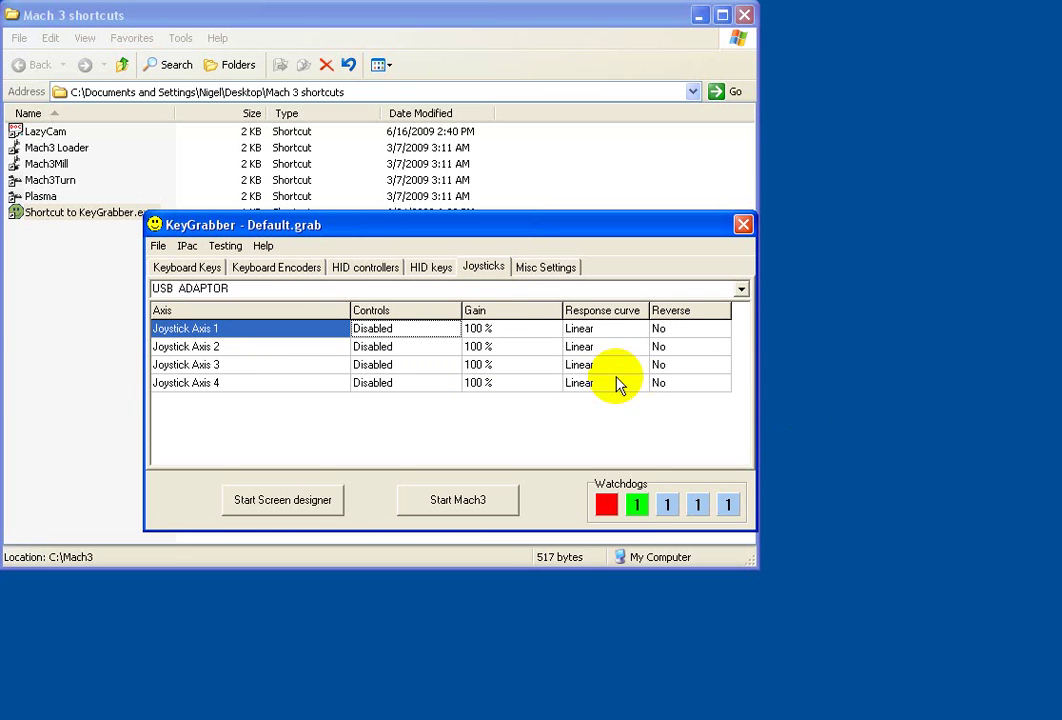
{"action": "left_click", "coordinate": [429, 336]}
{"action": "left_click", "coordinate": [450, 330]}
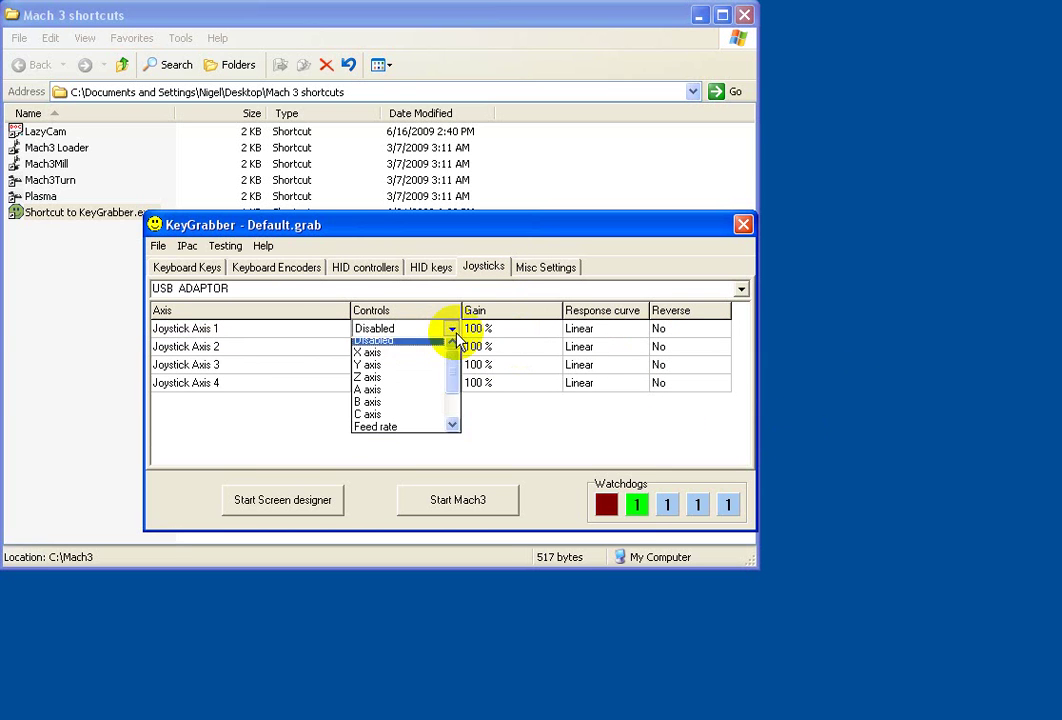
{"action": "left_click", "coordinate": [441, 362]}
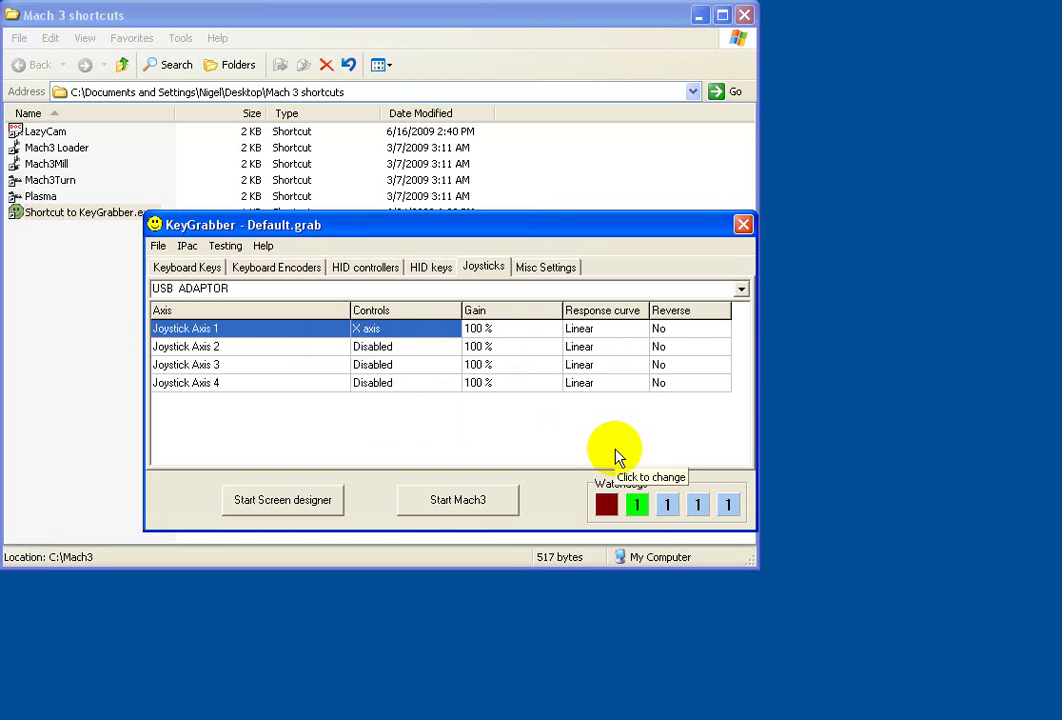
- Assign Y axis as the control for Joystick Axis 2
{"action": "key", "text": "Down"}
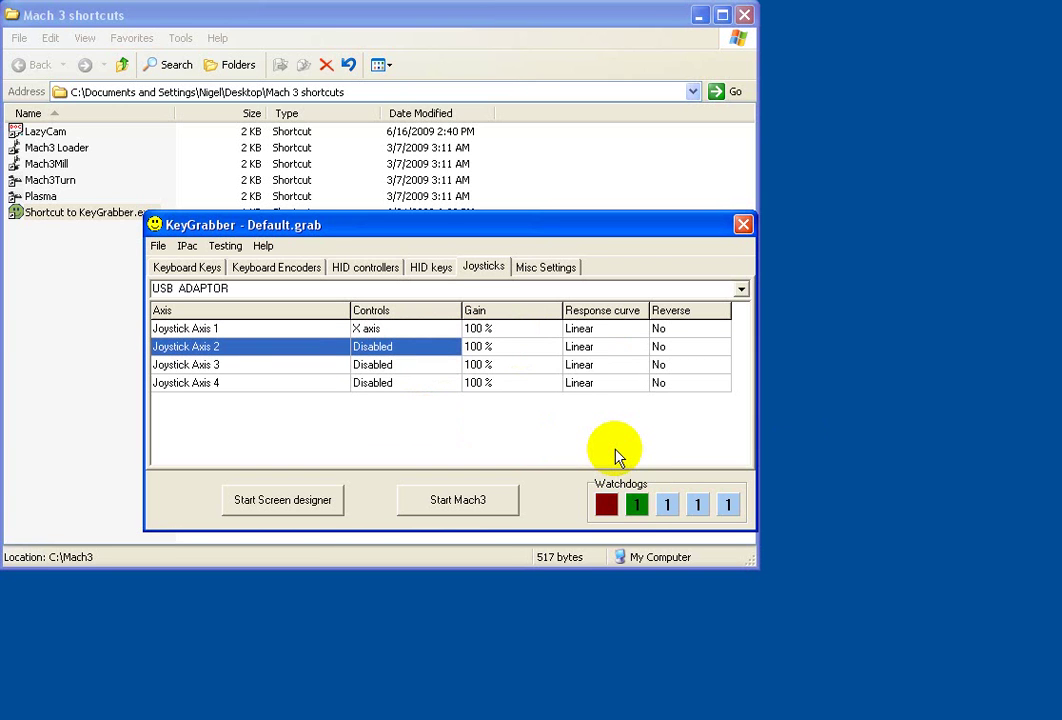
{"action": "left_click", "coordinate": [449, 352]}
{"action": "left_click", "coordinate": [450, 347]}
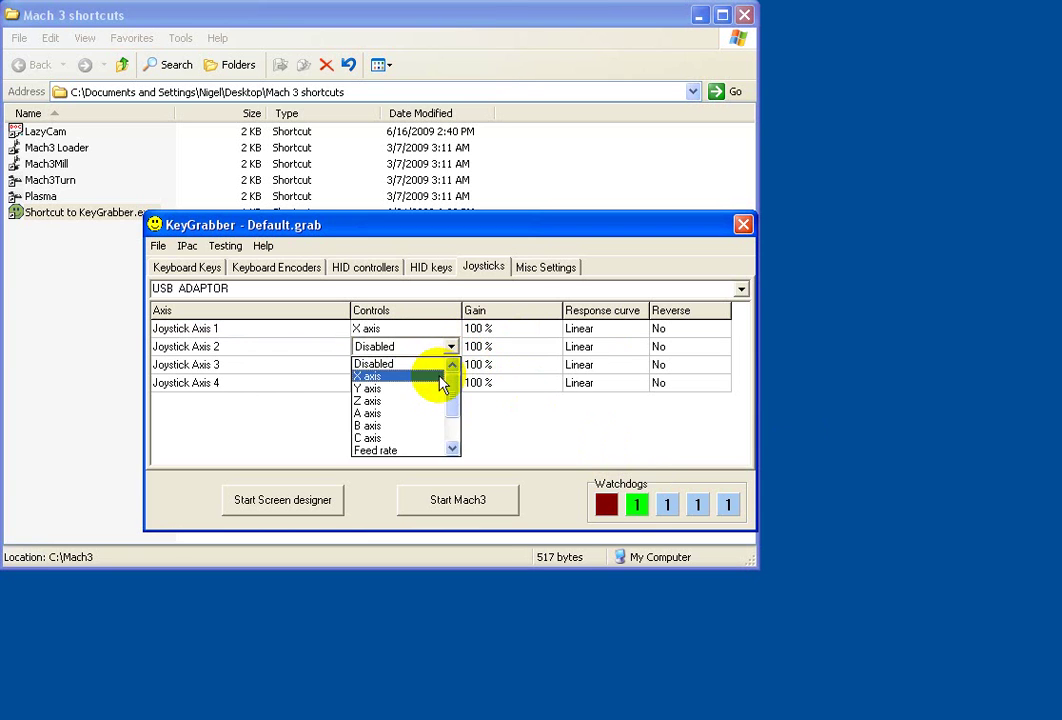
{"action": "left_click", "coordinate": [437, 389]}
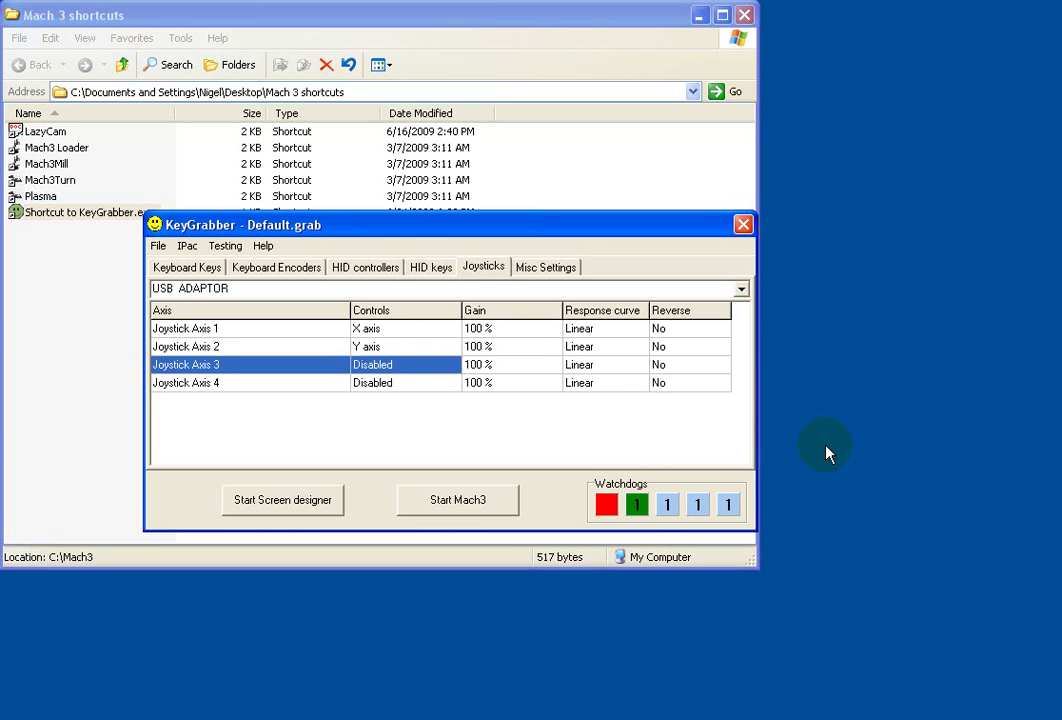
- Assign Z axis to Joystick Axis 3 with an Exponential1 response curve
{"action": "left_click", "coordinate": [455, 367]}
{"action": "left_click", "coordinate": [452, 366]}
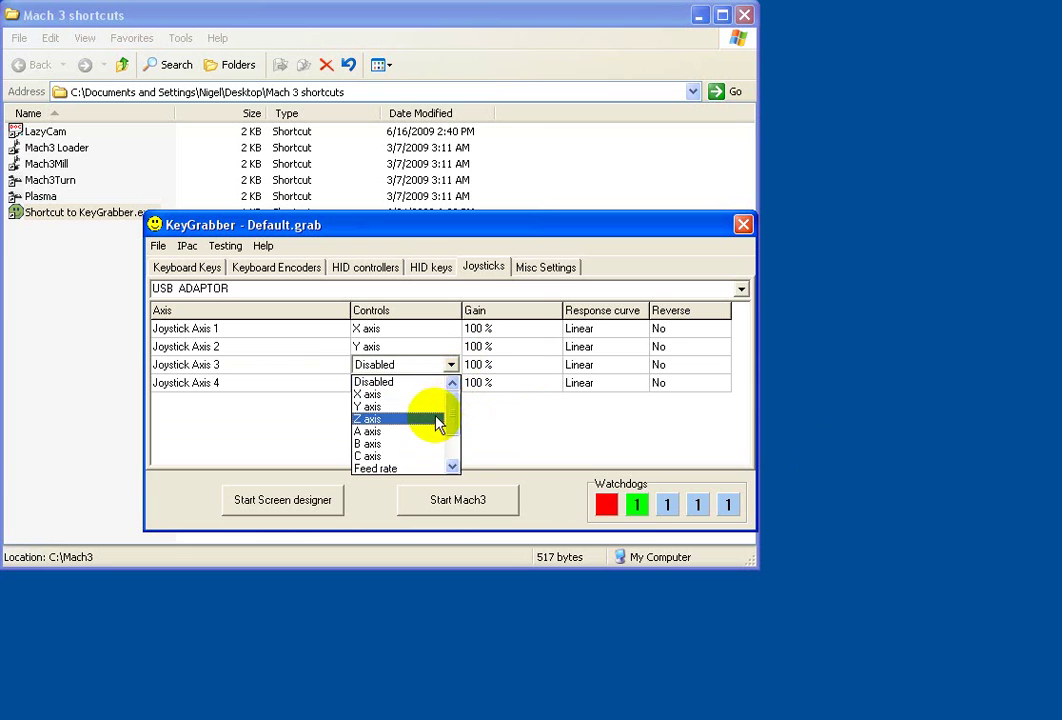
{"action": "left_click", "coordinate": [437, 427]}
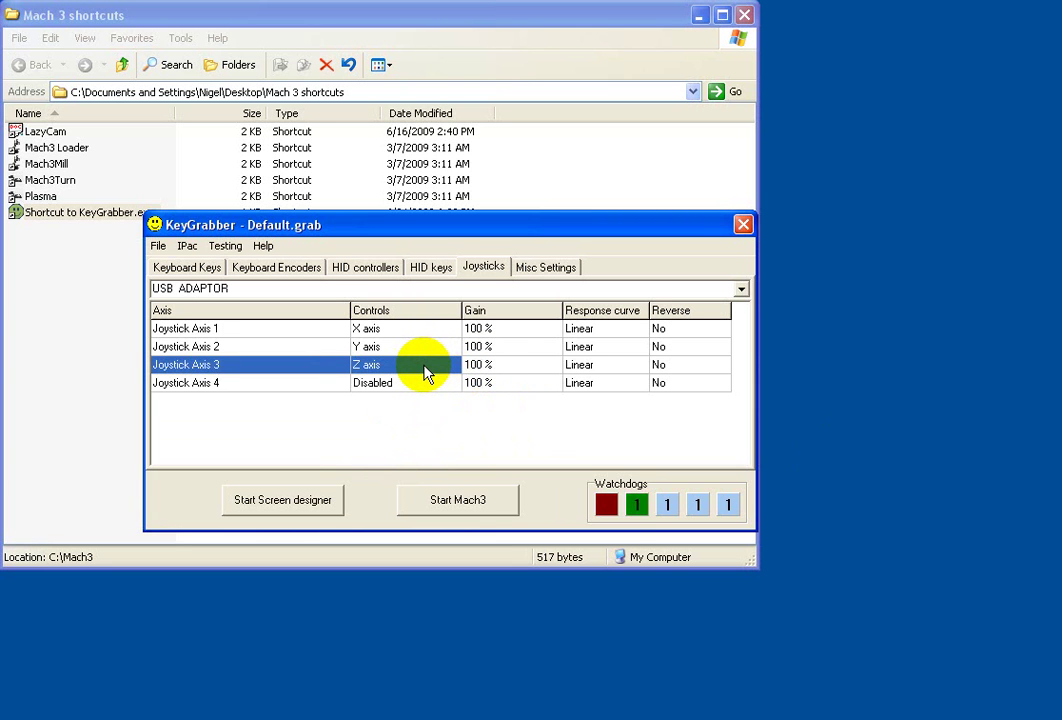
{"action": "left_click", "coordinate": [638, 367]}
{"action": "left_click", "coordinate": [638, 367]}
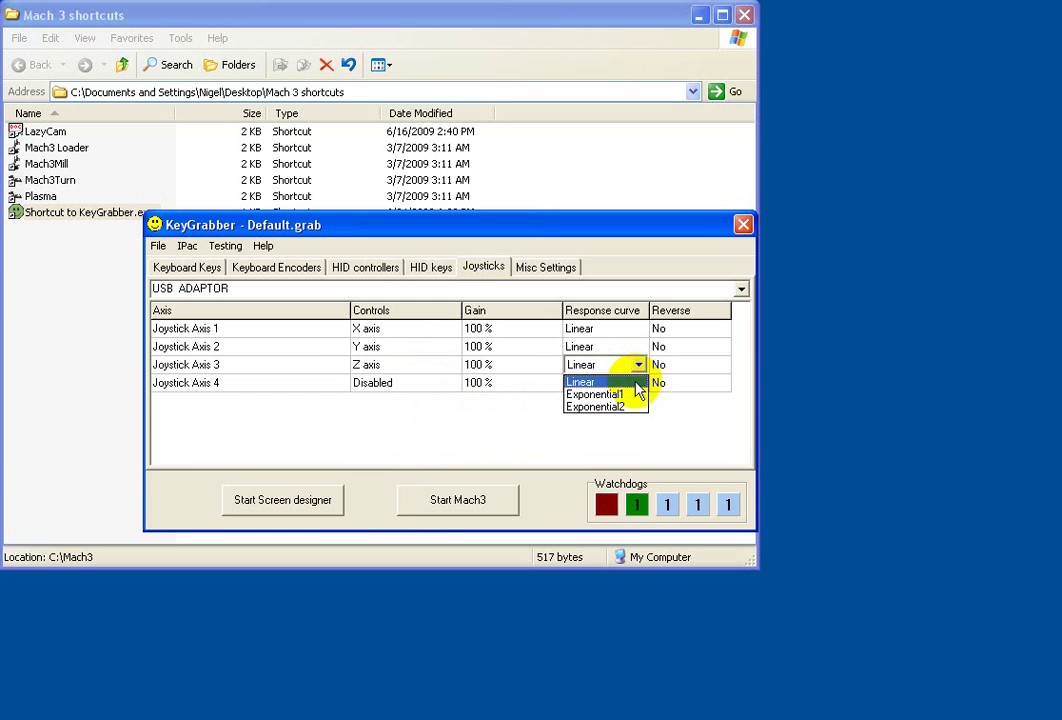
{"action": "left_click", "coordinate": [636, 396]}
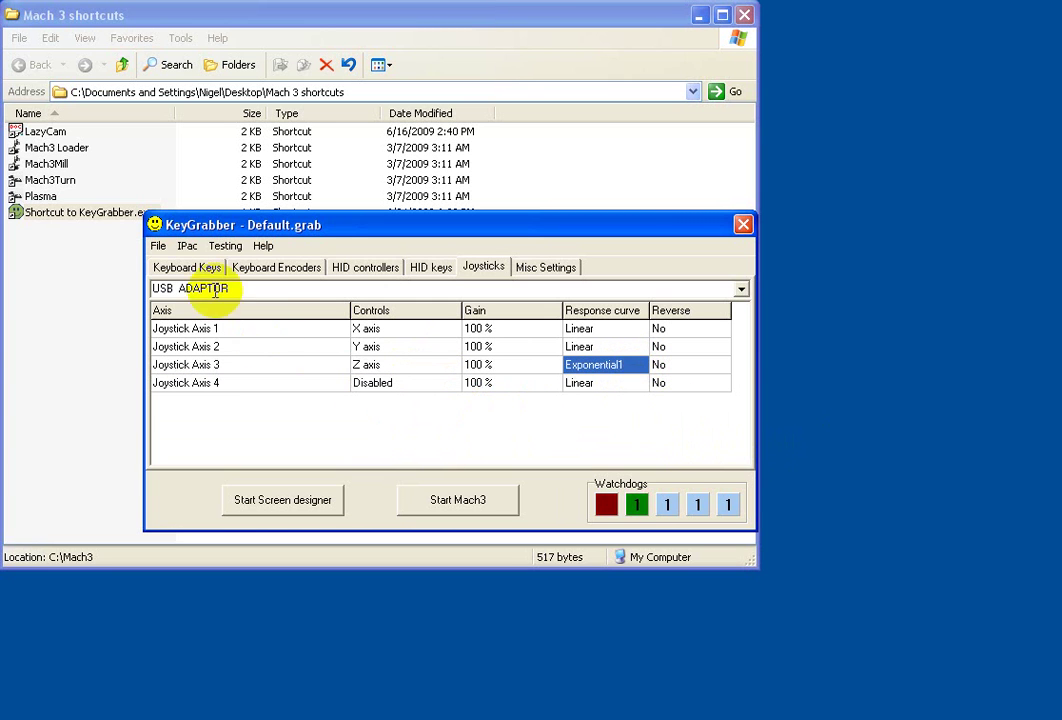
- Save the KeyGrabber config and launch Mach3 with the Mach3Mill profile
{"action": "left_click", "coordinate": [158, 247]}
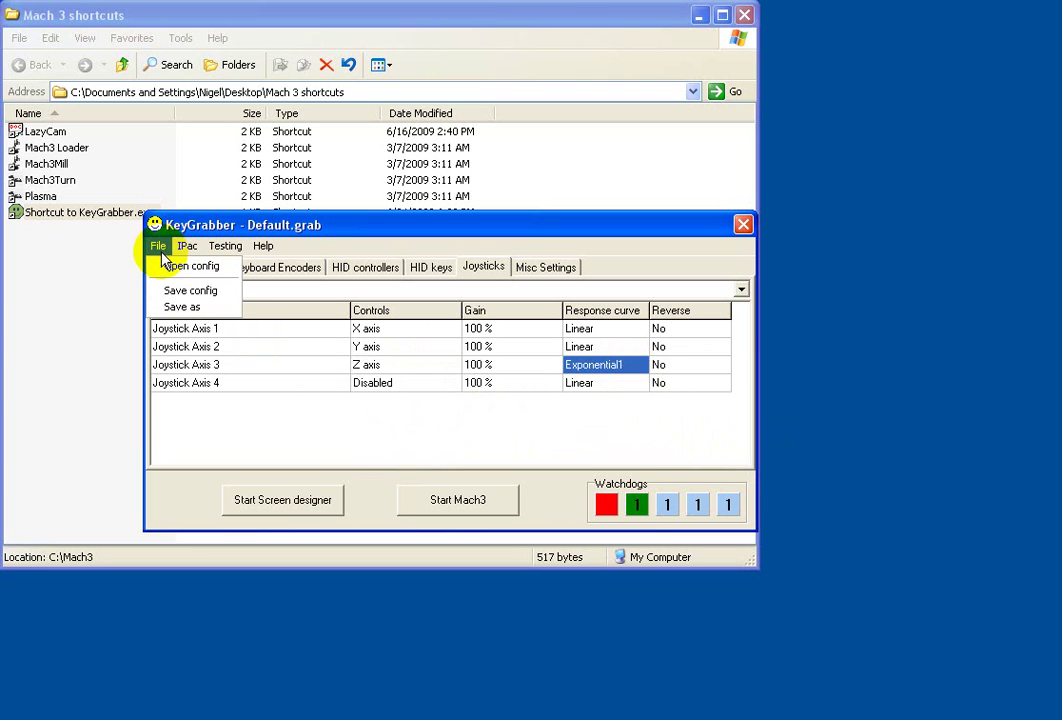
{"action": "left_click", "coordinate": [190, 291]}
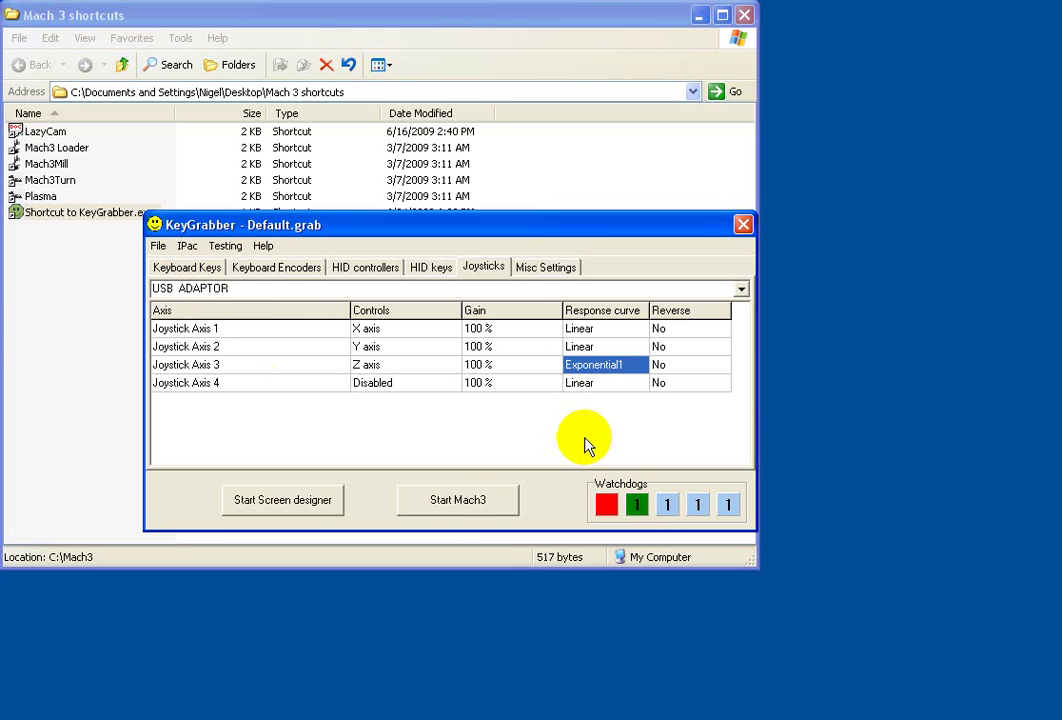
{"action": "left_click", "coordinate": [470, 507]}
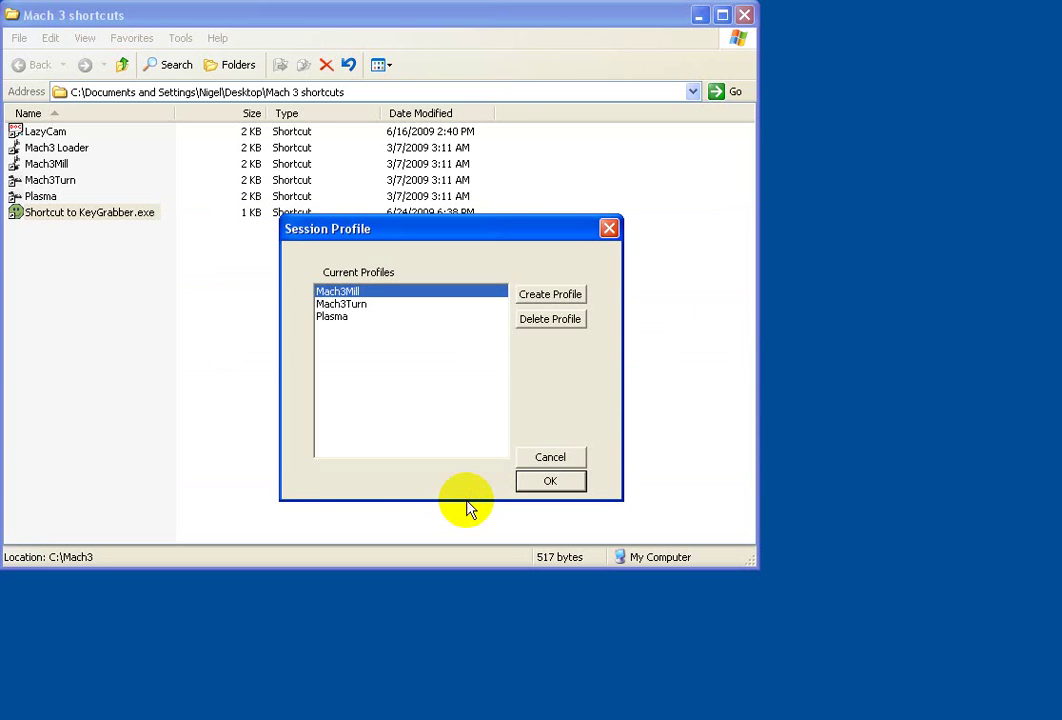
{"action": "left_click", "coordinate": [550, 483]}
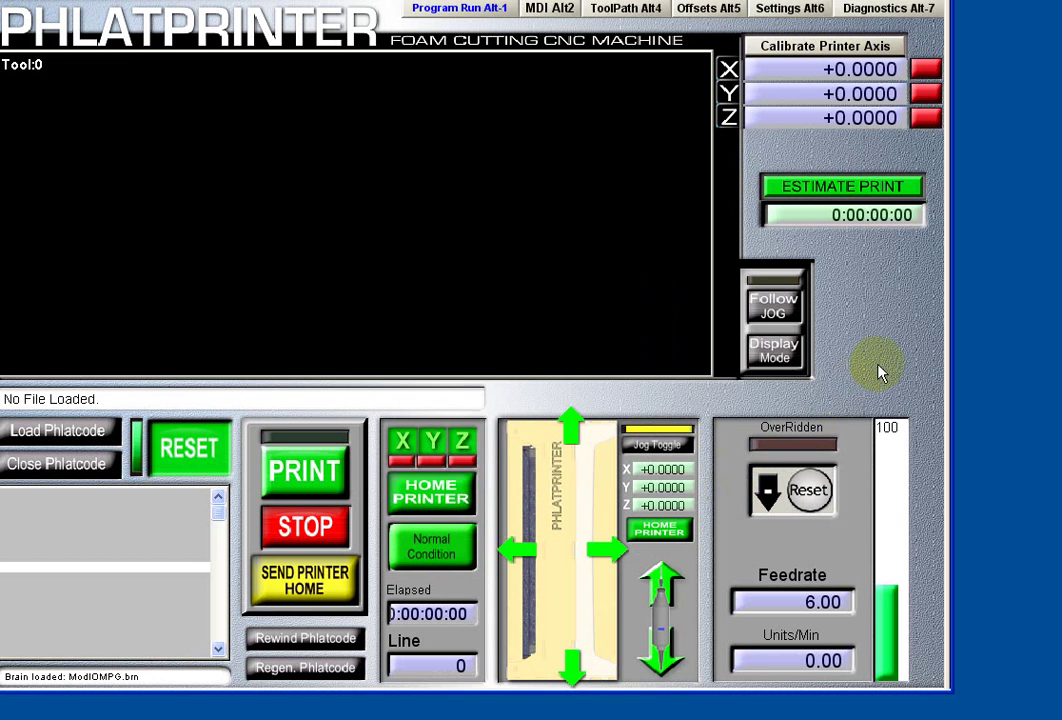
- Clear Mach3's reset state and test-jog Y up and down and X negative with the joystick
{"action": "left_click", "coordinate": [186, 455]}
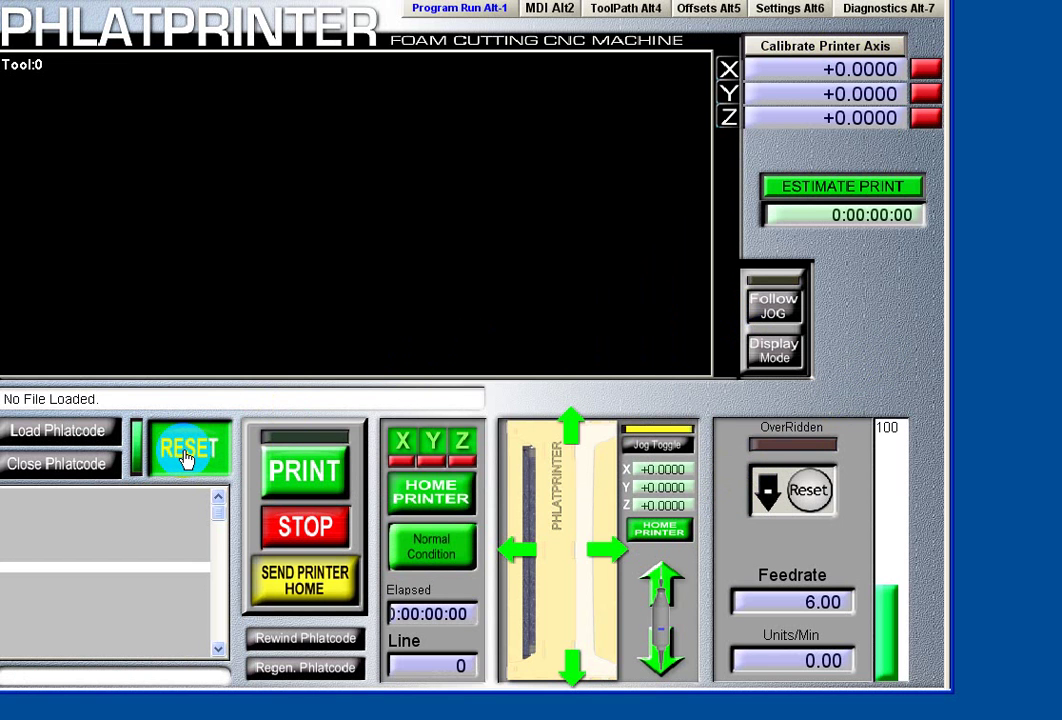
{"action": "left_click", "coordinate": [543, 339]}
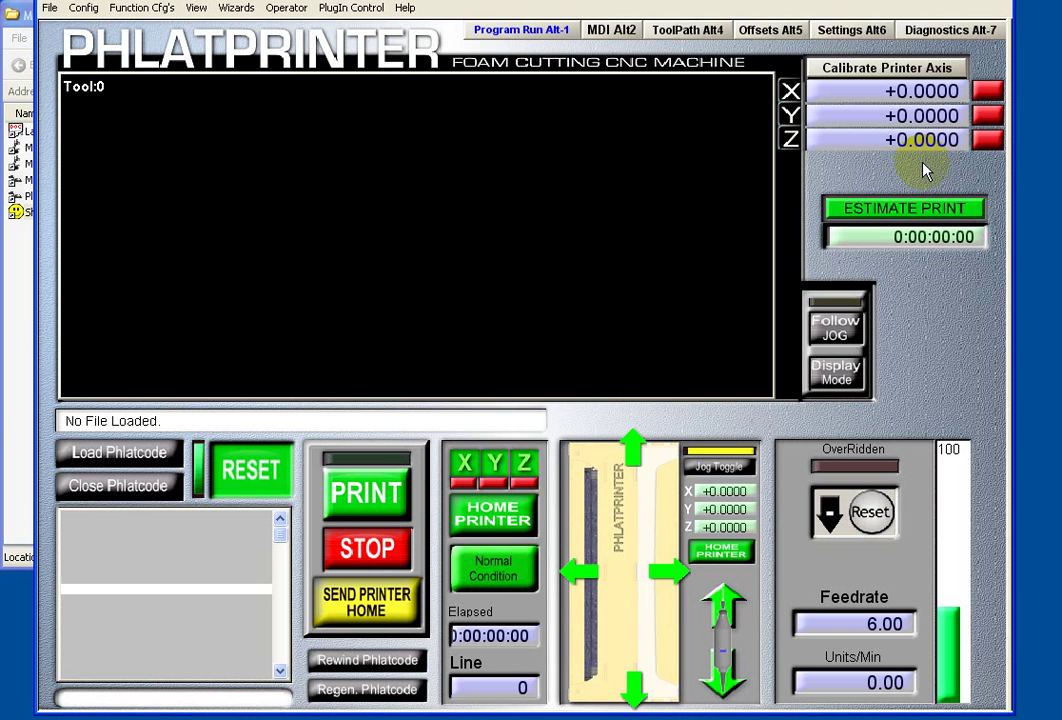
{"action": "key", "text": "Up"}
{"action": "key", "text": "Up"}
{"action": "key", "text": "Down"}
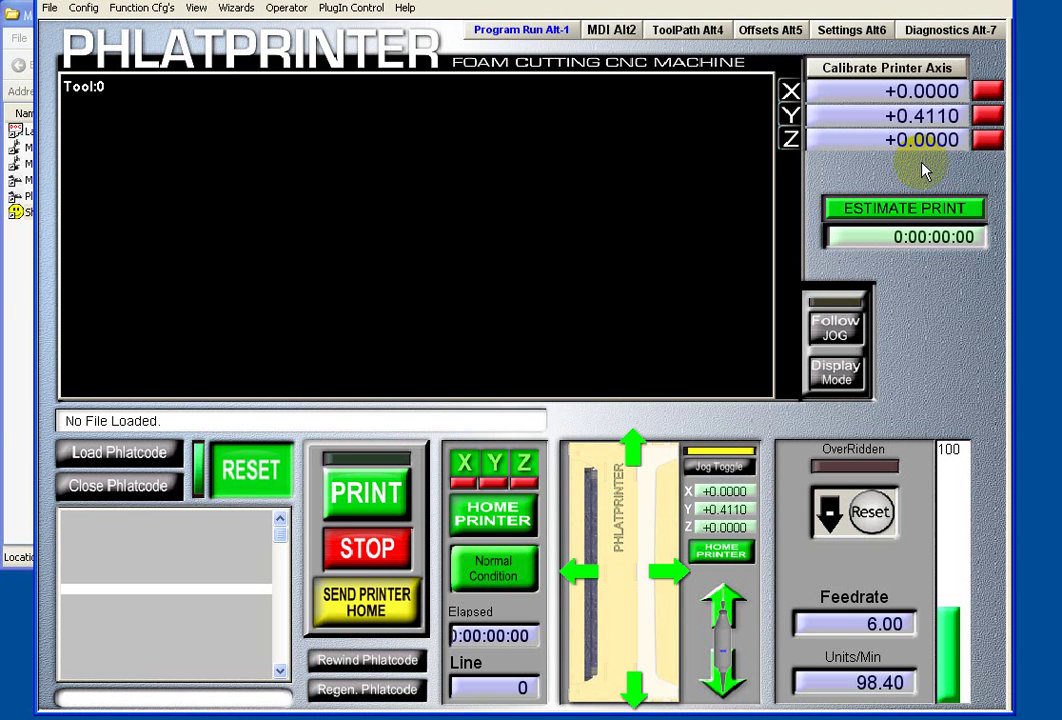
{"action": "key", "text": "Down"}
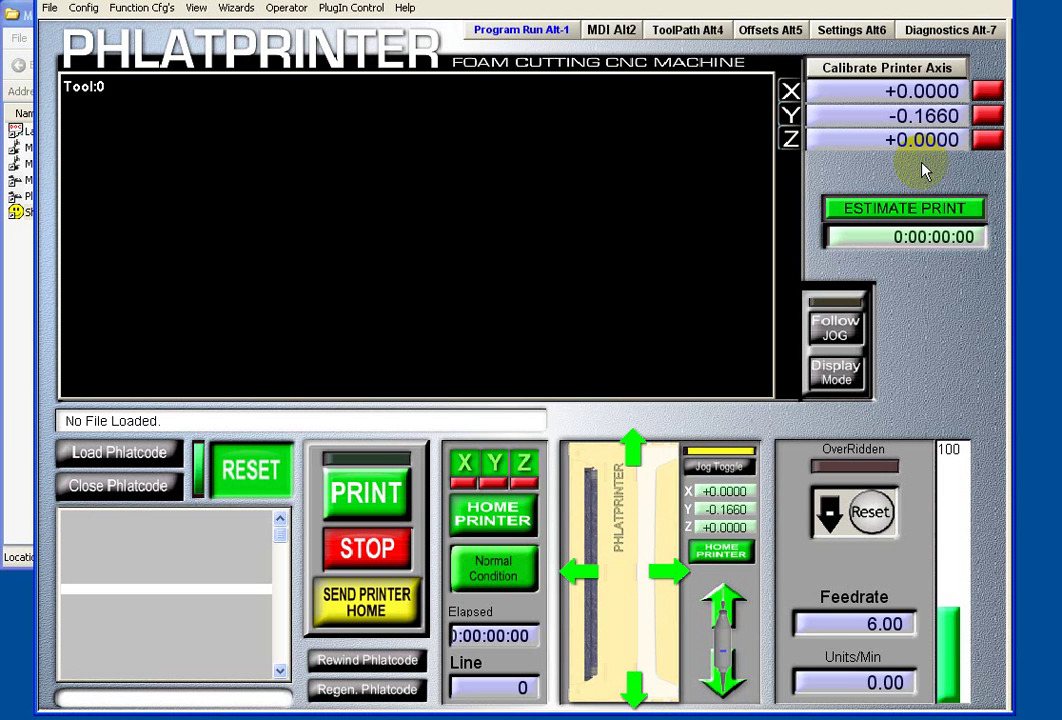
{"action": "key", "text": "Left"}
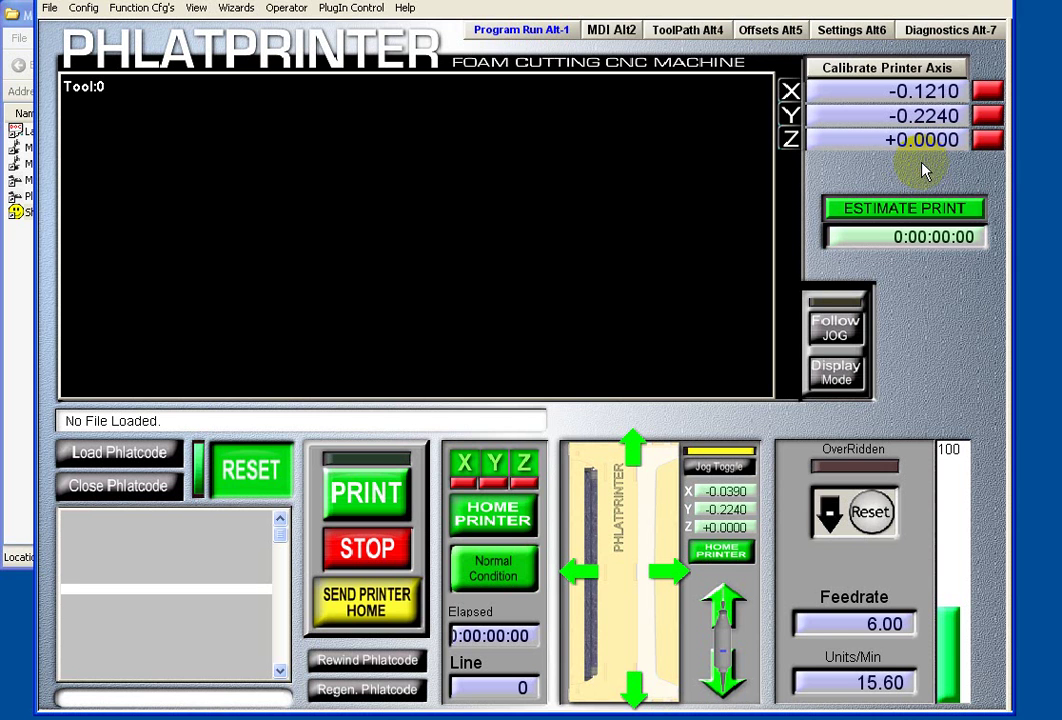
{"action": "key", "text": "Left"}
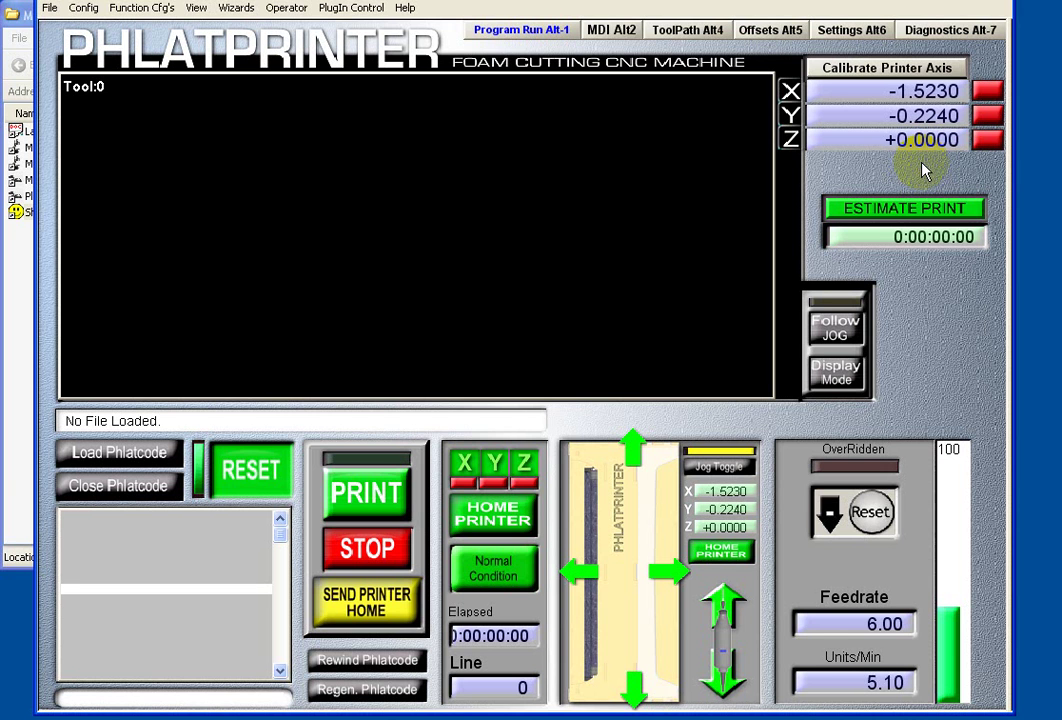
{"action": "key", "text": "Right"}
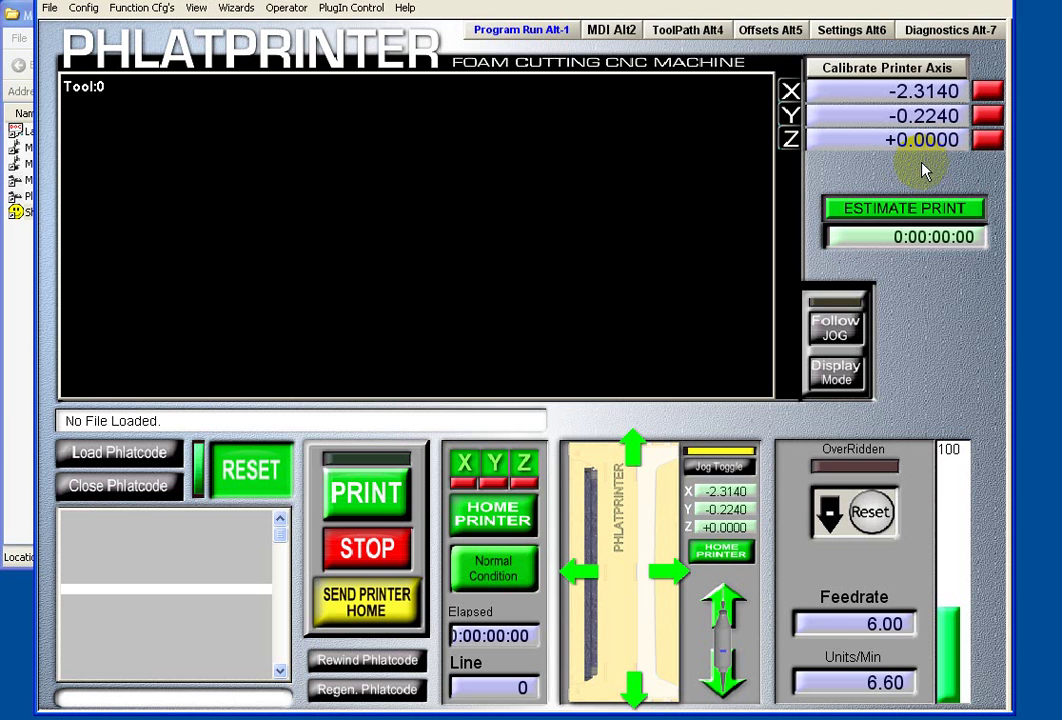
- Jog Z down and back, then home all axes to +0.0000
{"action": "key", "text": "Page_Down"}
{"action": "key", "text": "Page_Up"}
{"action": "key", "text": "Page_Down"}
{"action": "left_click", "coordinate": [740, 549]}
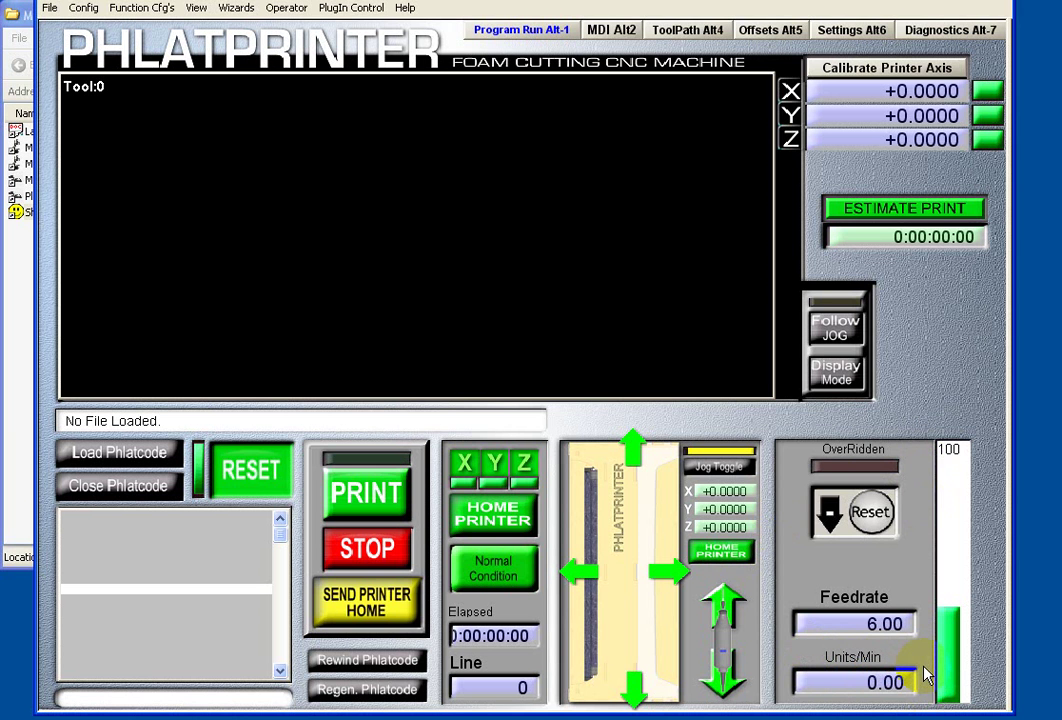
- Jog Y up, down and back to +26.3260, then X negative to -1.6430
{"action": "key", "text": "Up"}
{"action": "key", "text": "Up"}
{"action": "key", "text": "Down"}
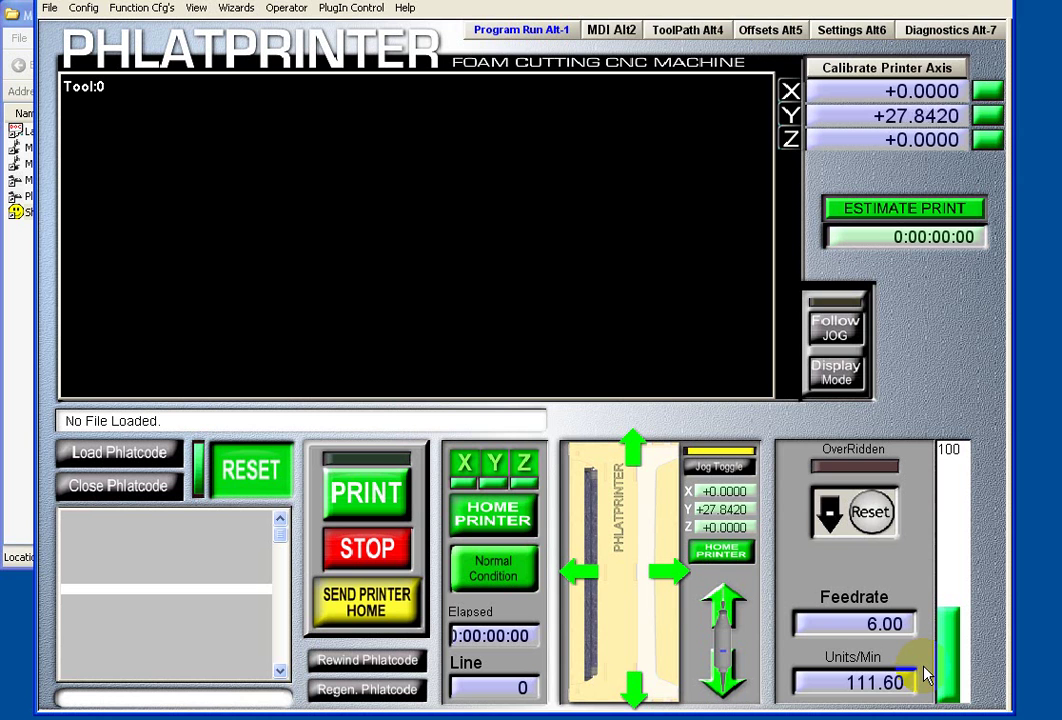
{"action": "key", "text": "Down"}
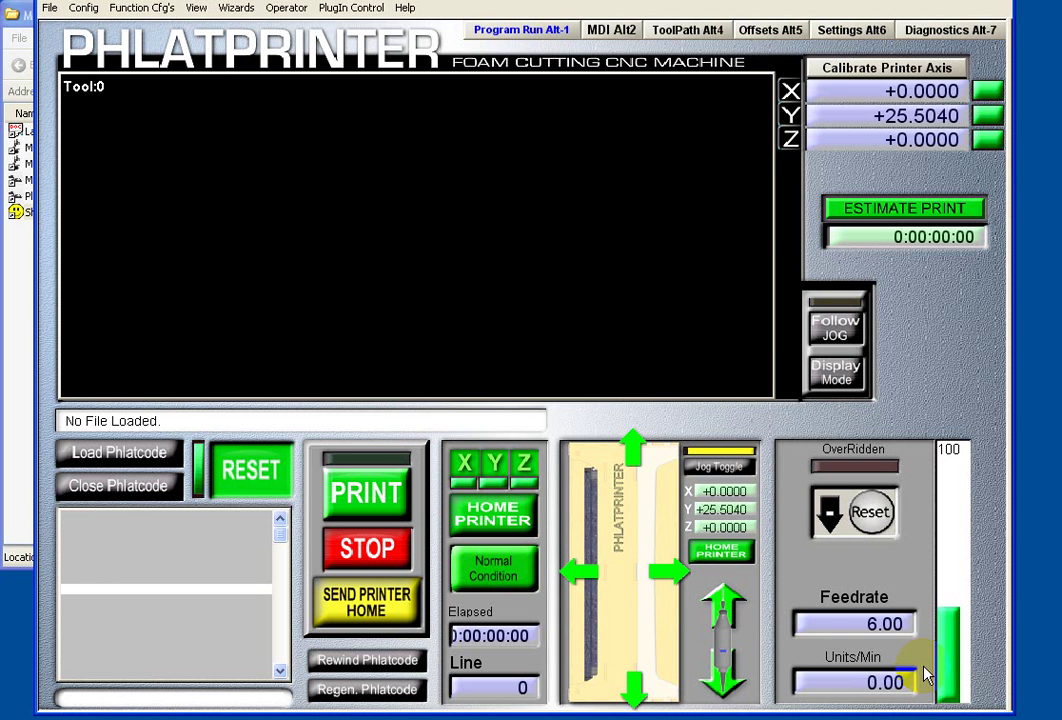
{"action": "key", "text": "Up"}
{"action": "key", "text": "Left"}
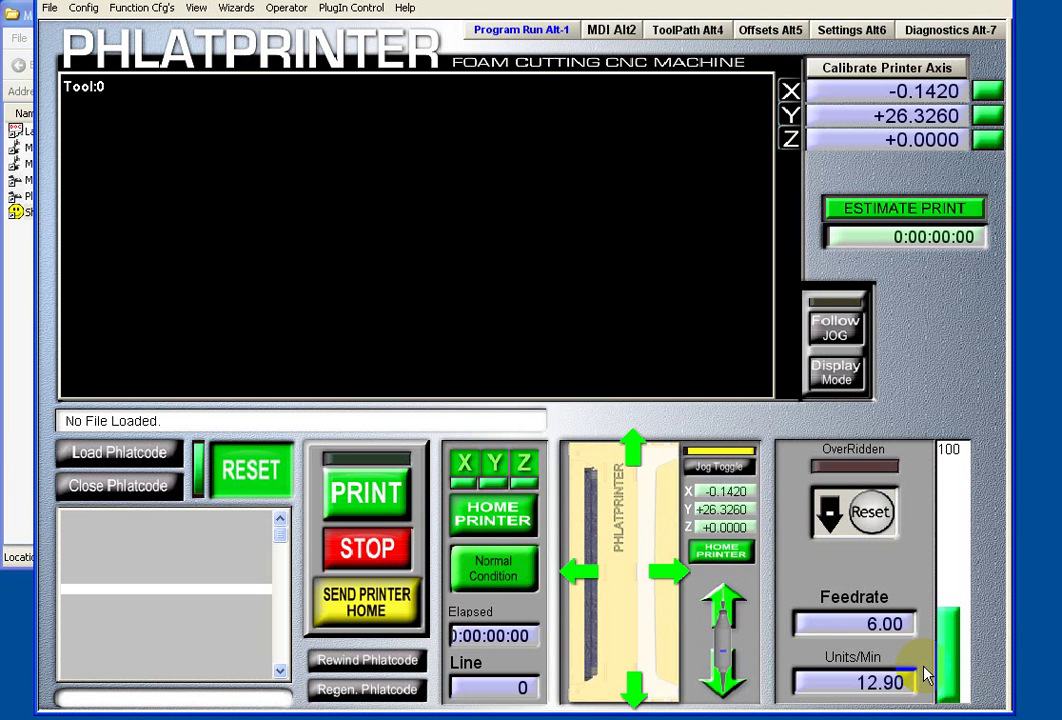
{"action": "key", "text": "Left"}
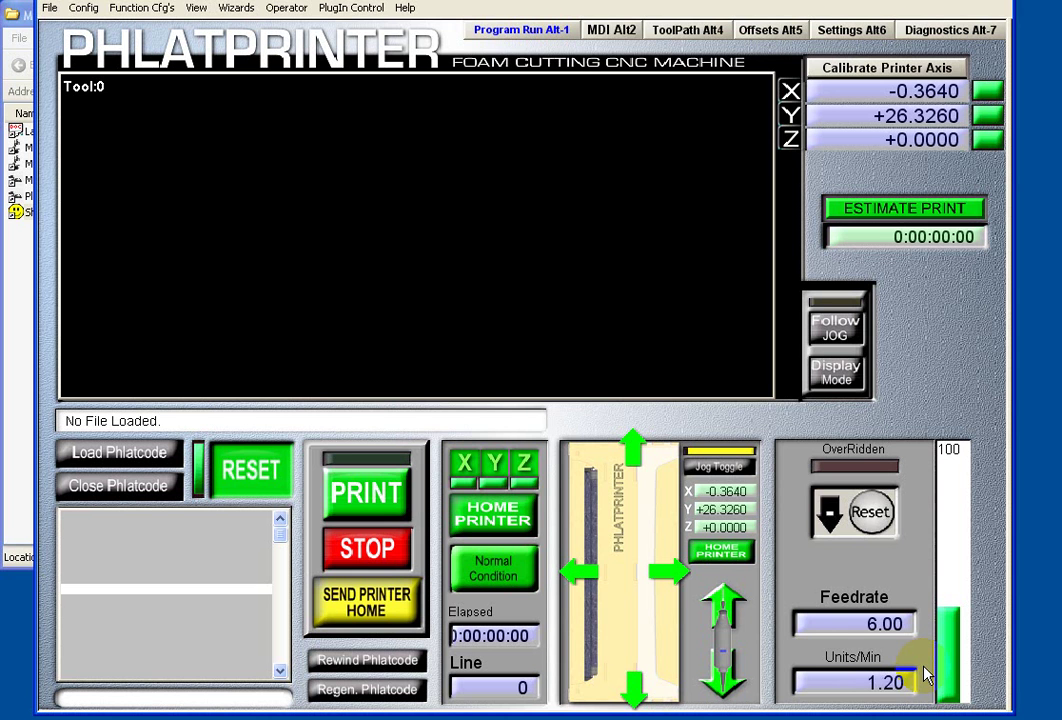
{"action": "key", "text": "Left"}
{"action": "key", "text": "Left"}
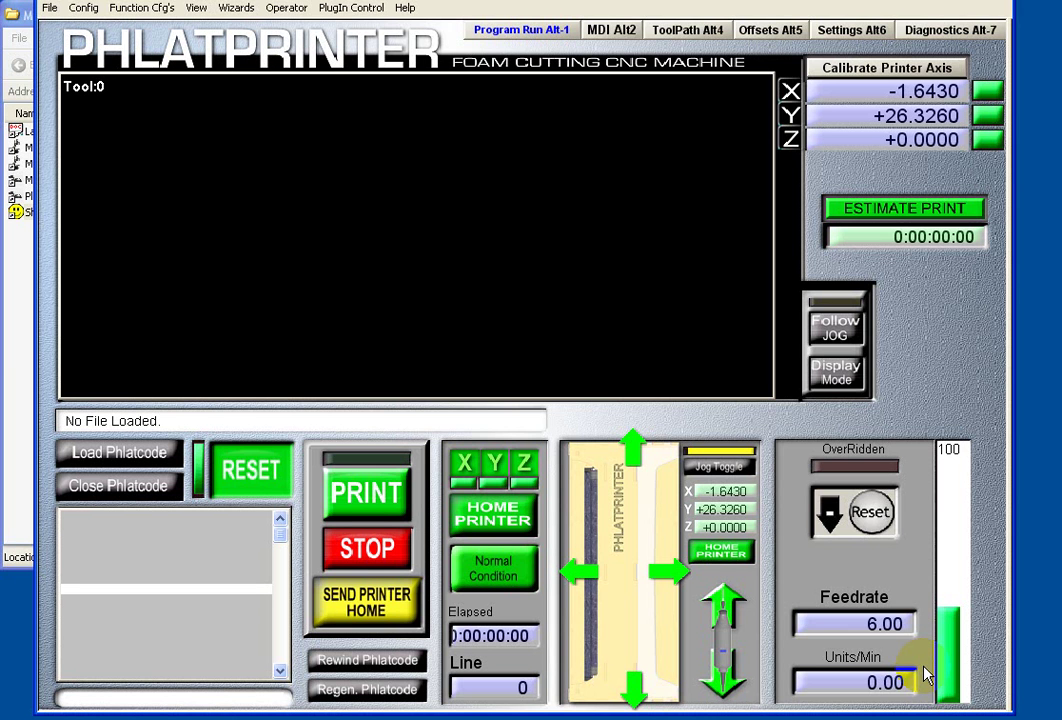
- Jog Z upward from +0.0000 to +0.2240 with the joystick's third axis
{"action": "key", "text": "Page_Up"}
{"action": "key", "text": "Page_Up"}
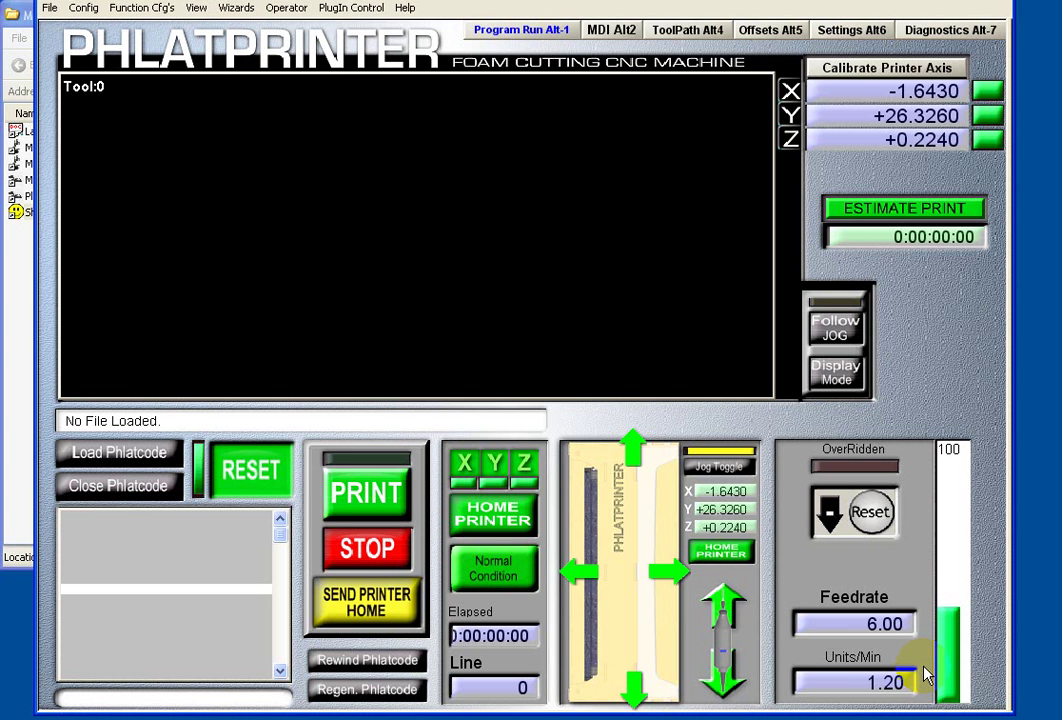